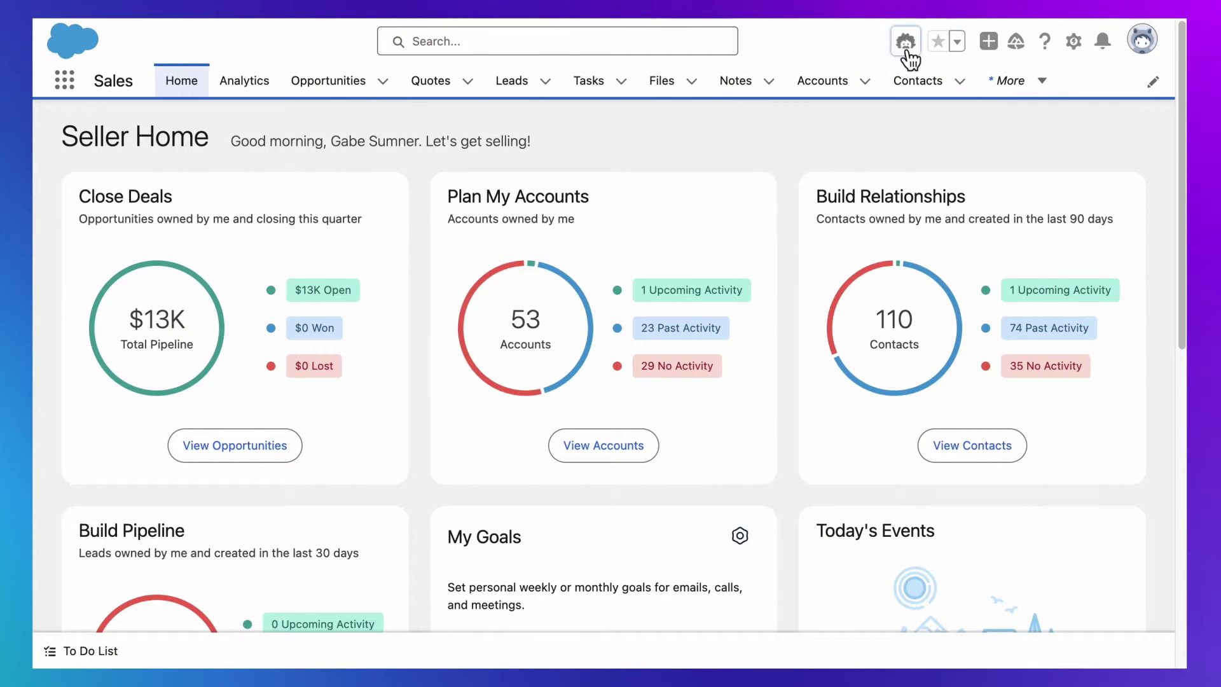
Ask Einstein to "summarize the acme account" from the Sales app header panel.
left_click(905, 42)
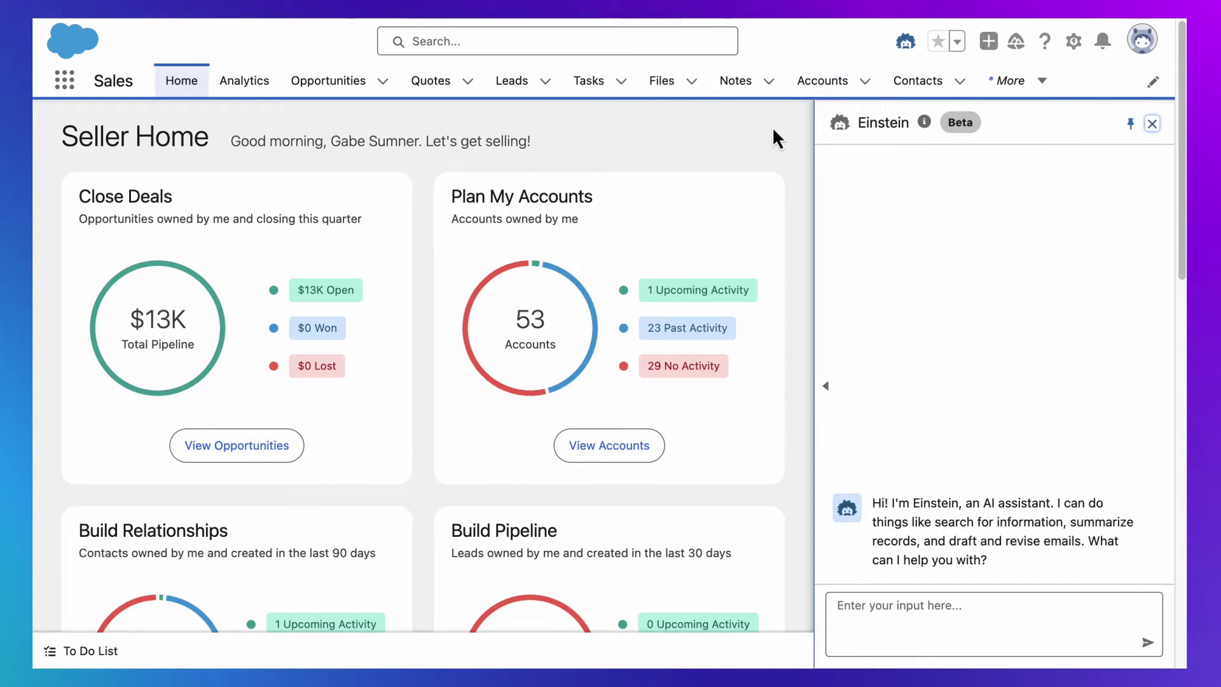
left_click(940, 634)
type("summarize the acme account")
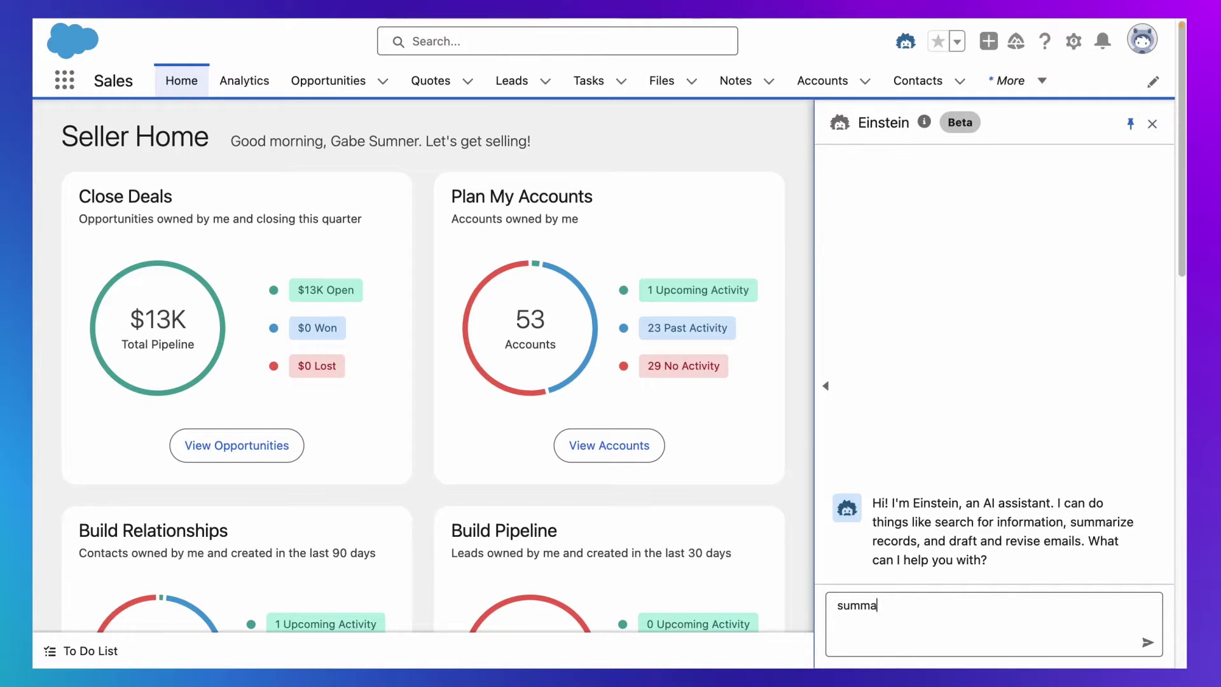
key("Return")
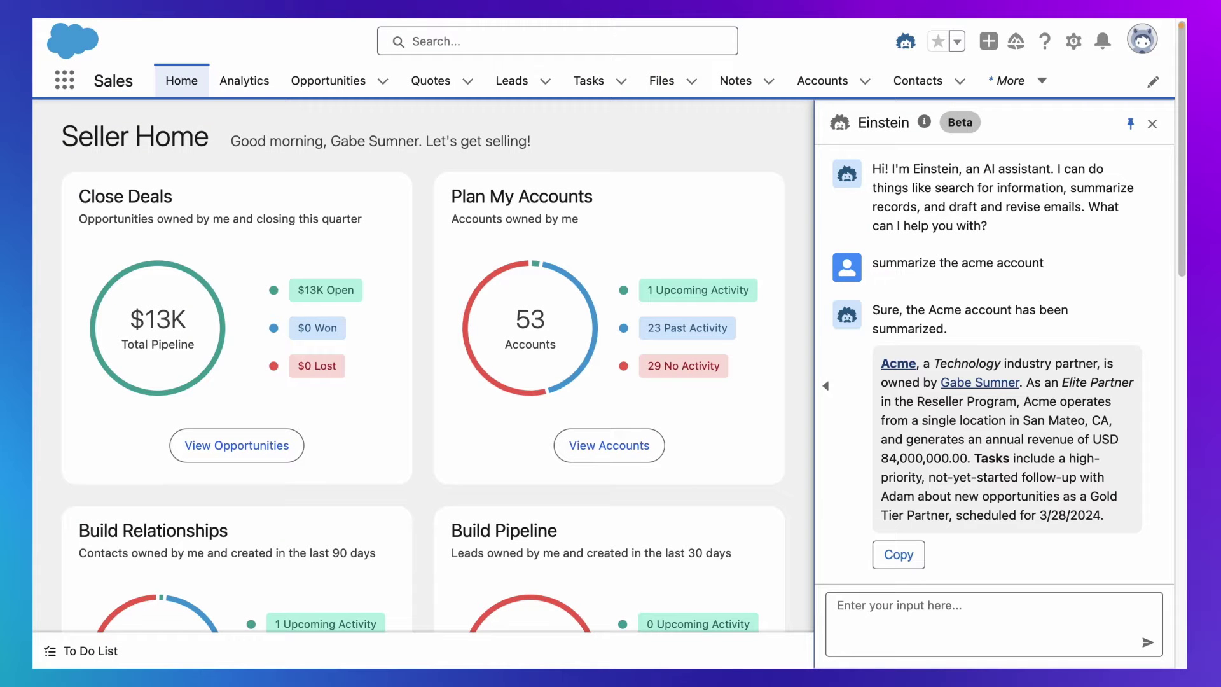
Ask Einstein "what products should I sell this account?".
type("what products should I sell this accou")
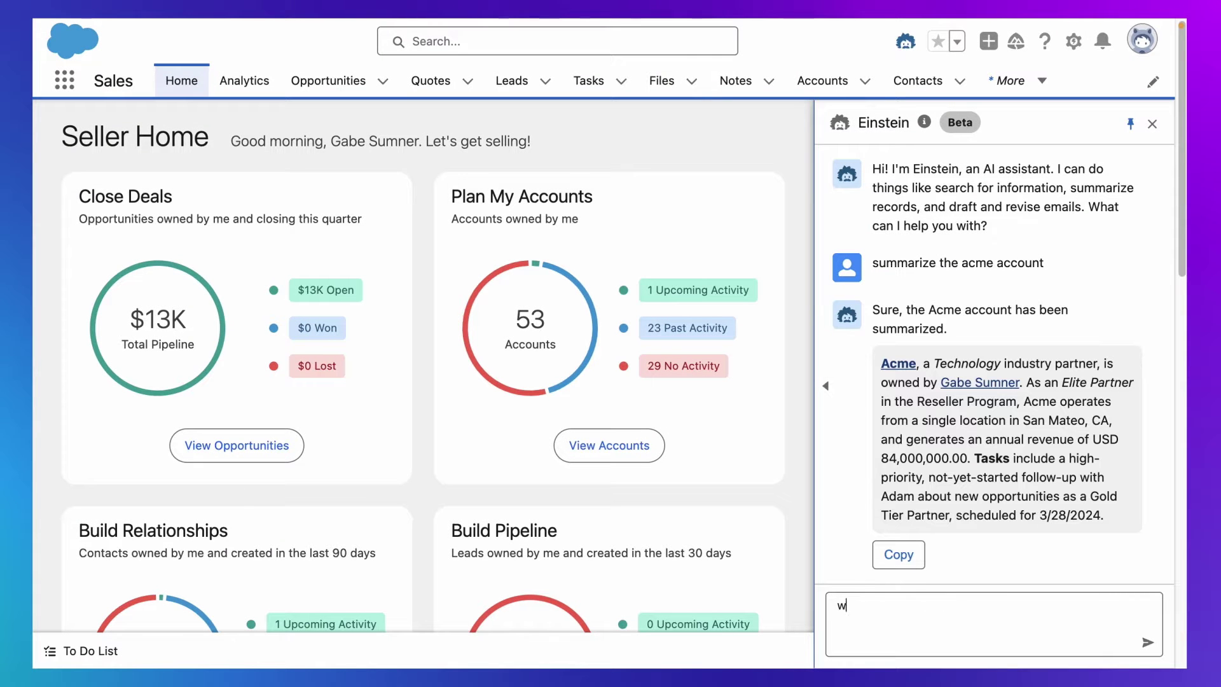
type("nt?")
key("Return")
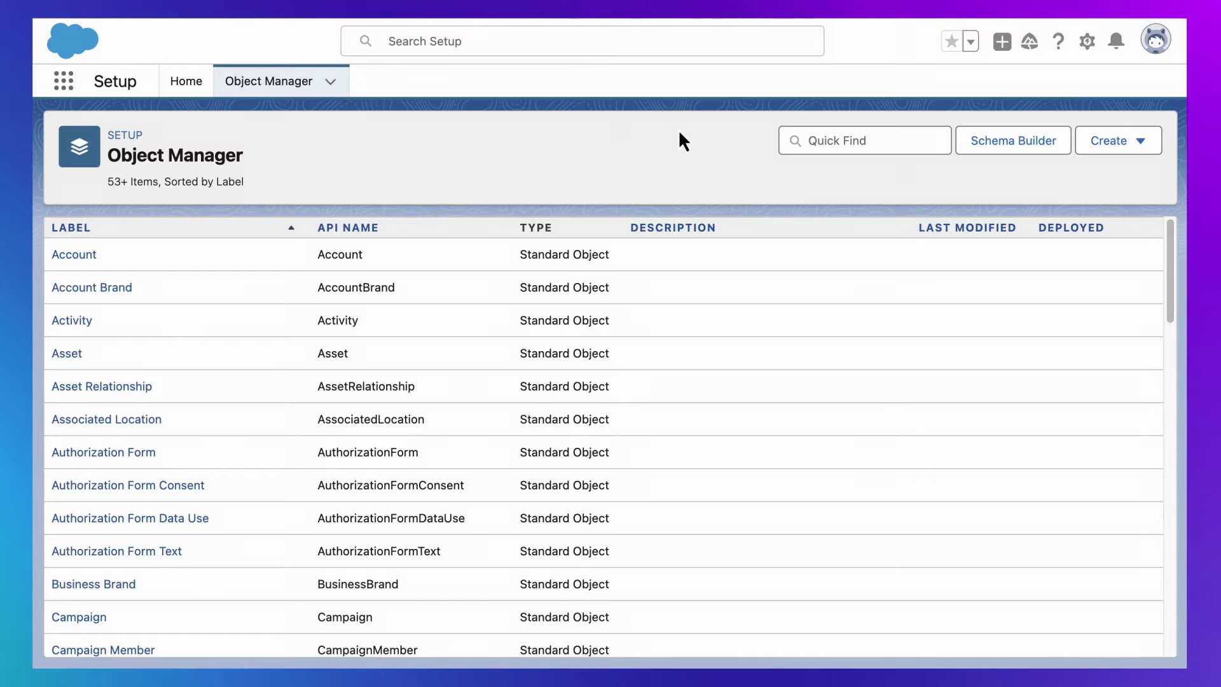
Open the Account object's Fields & Relationships in Object Manager, filtered to "product" fields.
left_click(827, 144)
type("account")
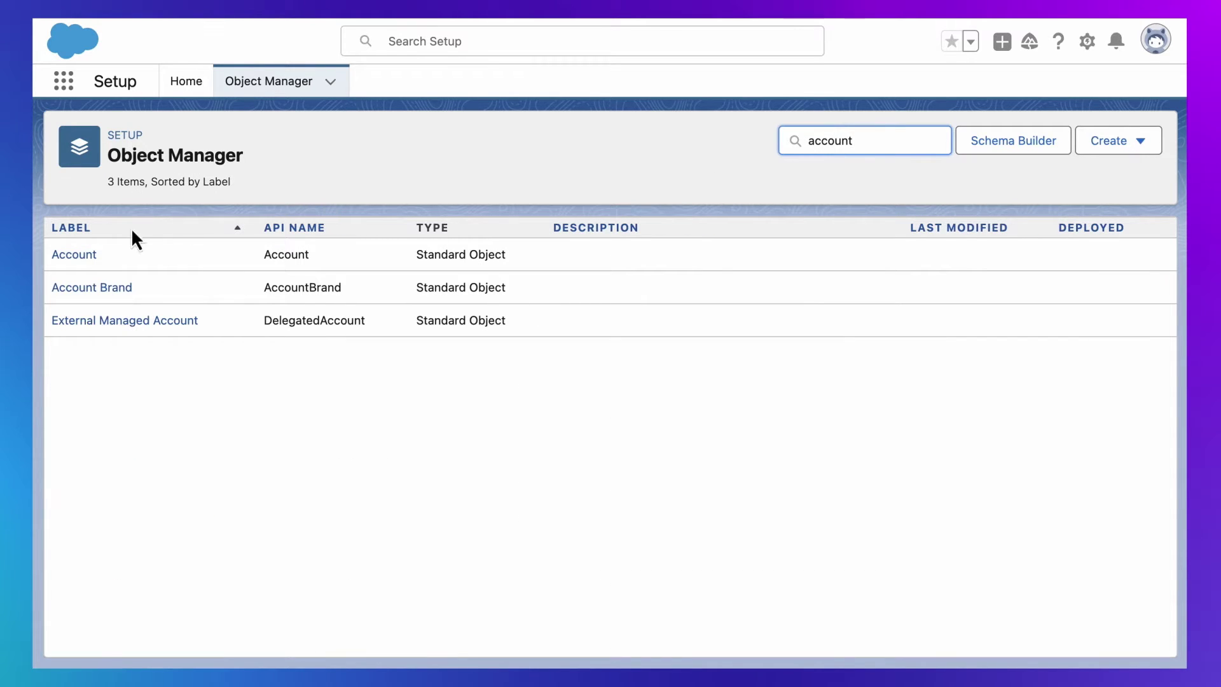
left_click(81, 255)
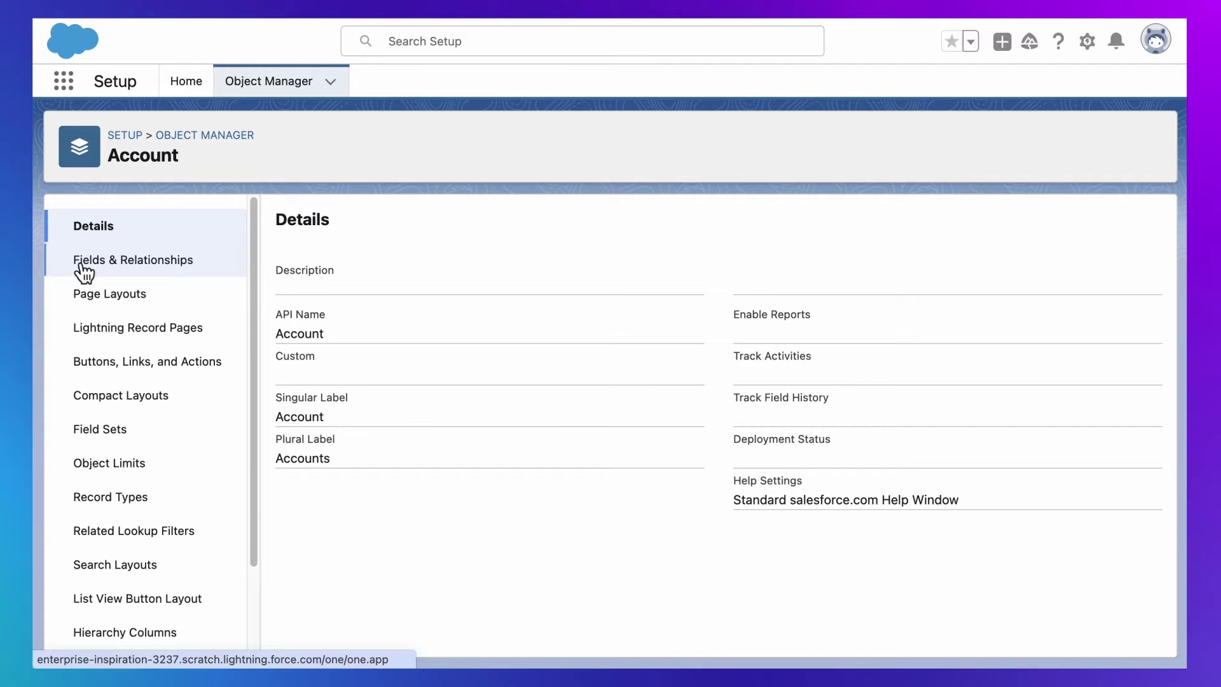
left_click(158, 262)
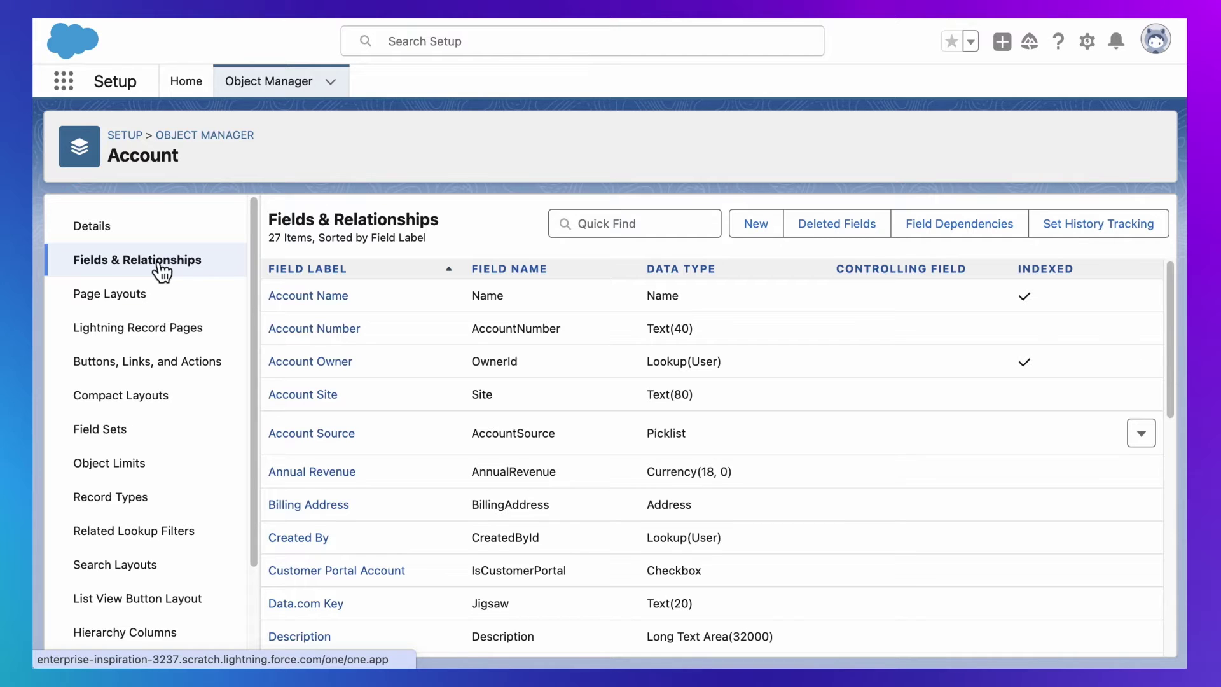
left_click(583, 229)
type("product")
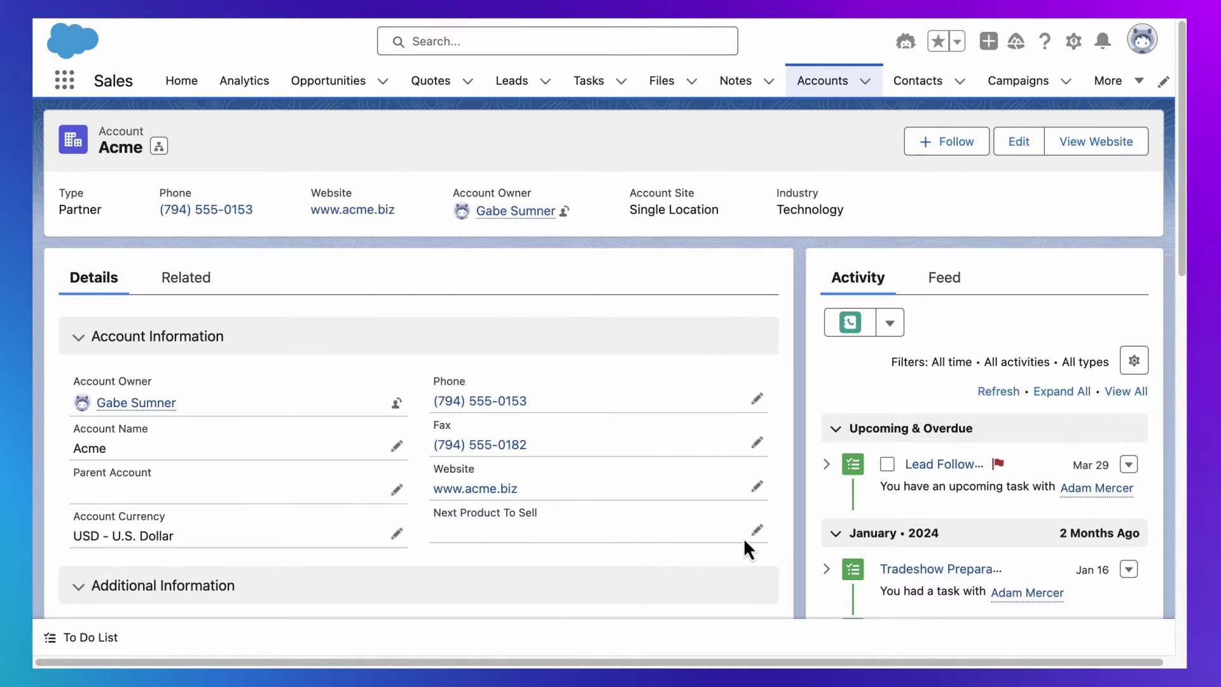
Change Acme's Next Product To Sell to "Quote Management System" and save.
left_click(755, 531)
type("Quote Management System")
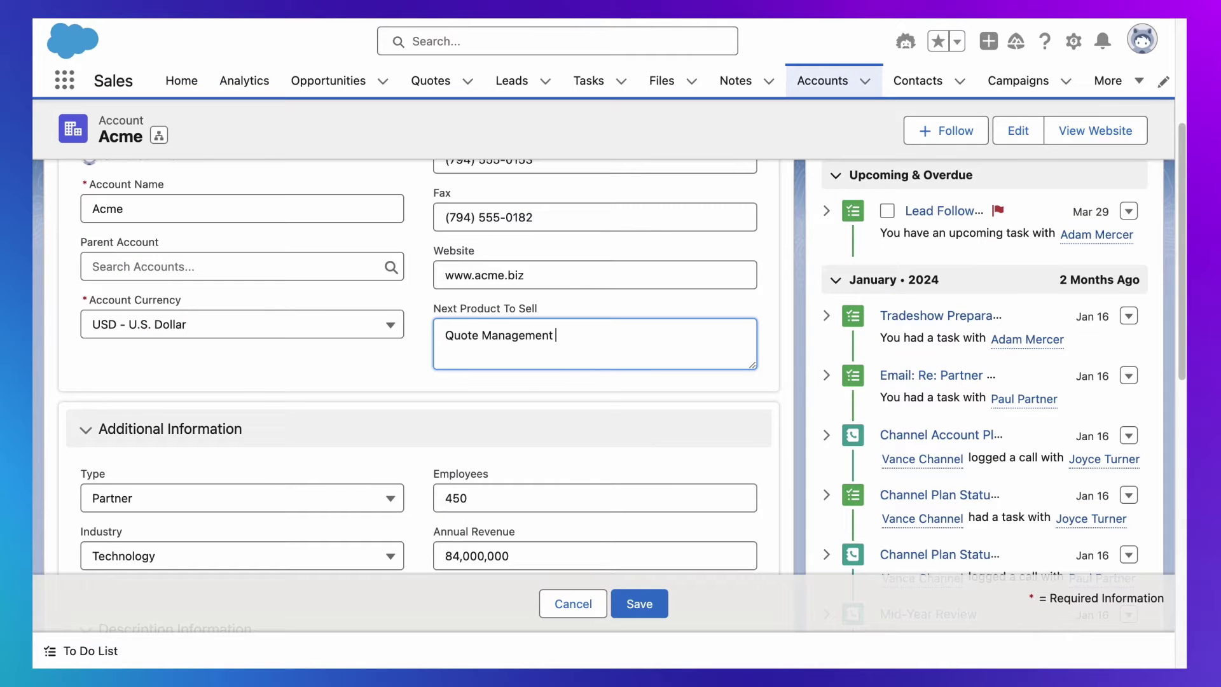
left_click(639, 603)
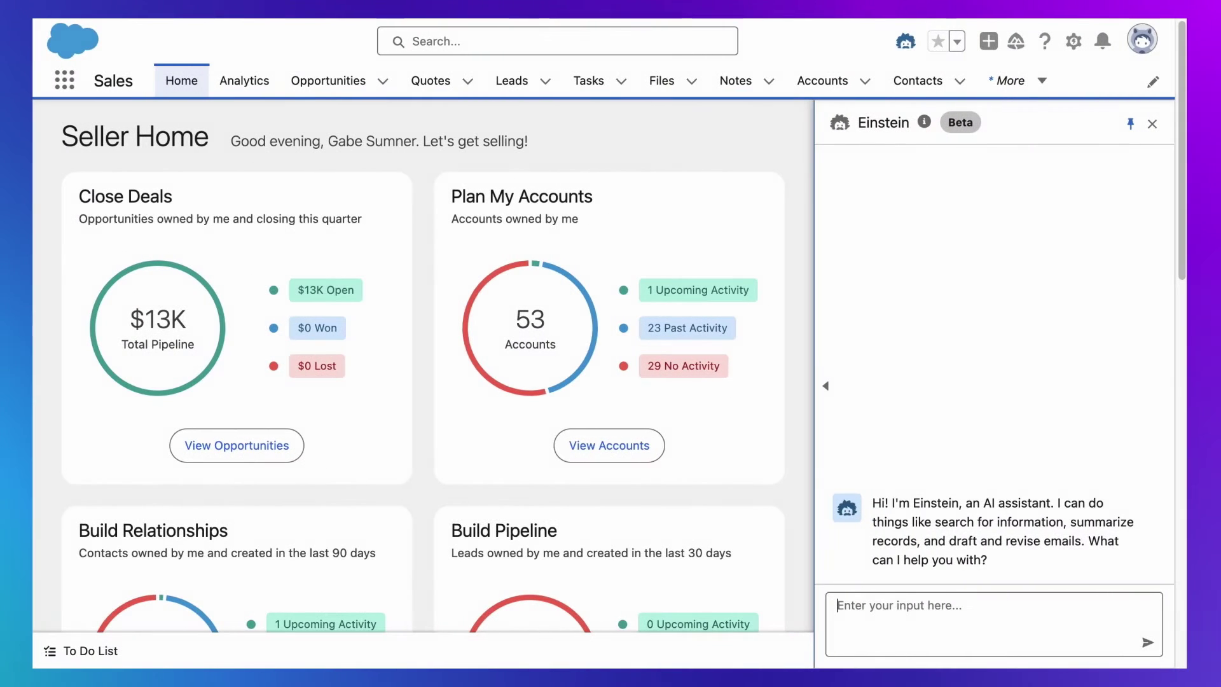
Ask Einstein "is there a next product to sell set for the acme account?".
type("is there a next product to sell set for the acme account?")
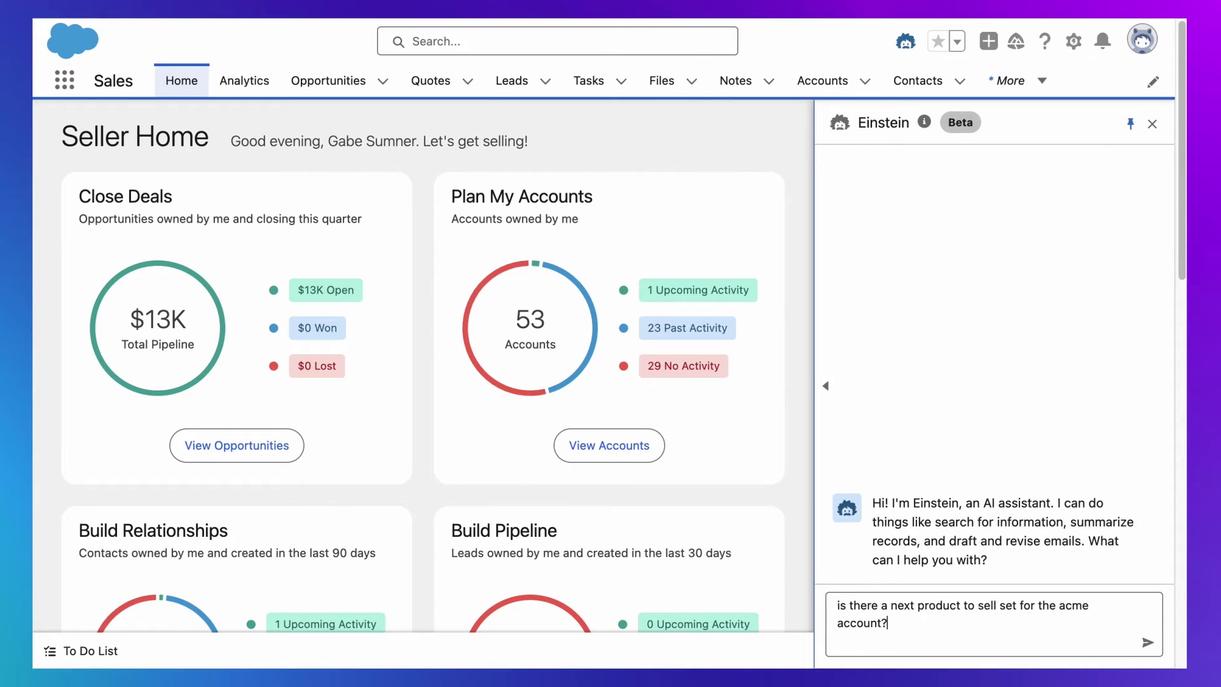
key("Return")
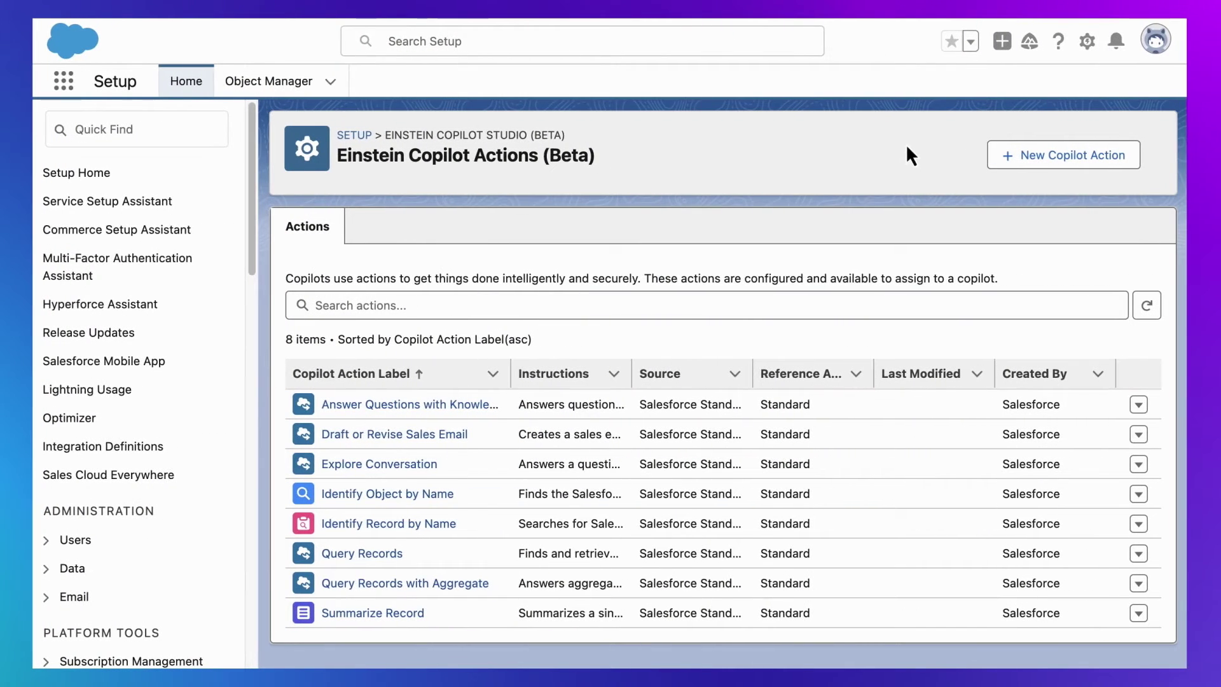
Create a Flow-type copilot action from the Get Eligible Products flow, reviewing its instructions before finishing.
left_click(1032, 160)
left_click(902, 264)
left_click(846, 411)
left_click(836, 325)
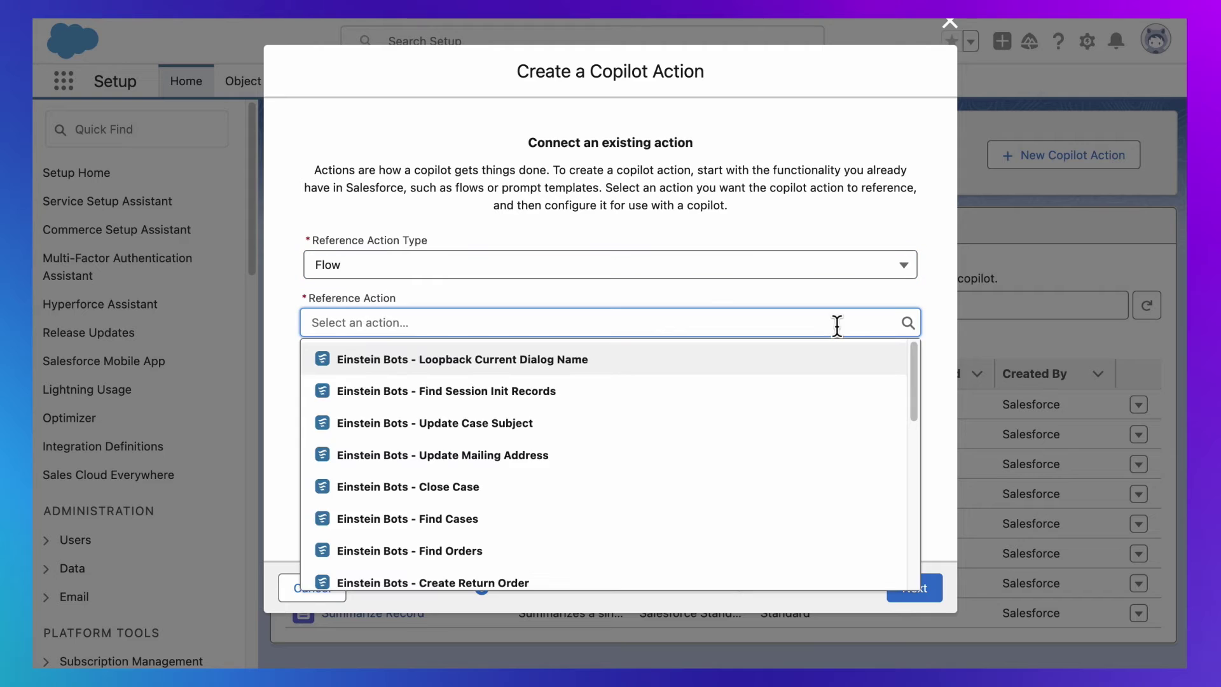
type("product")
left_click(792, 355)
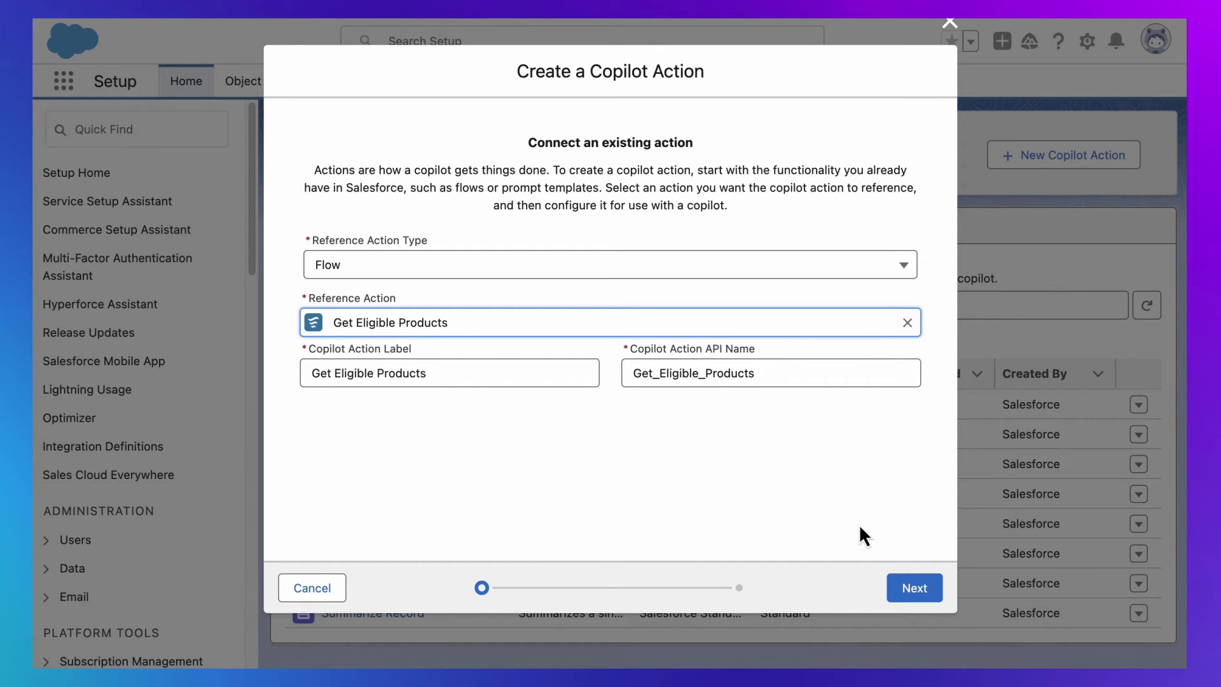
left_click(913, 587)
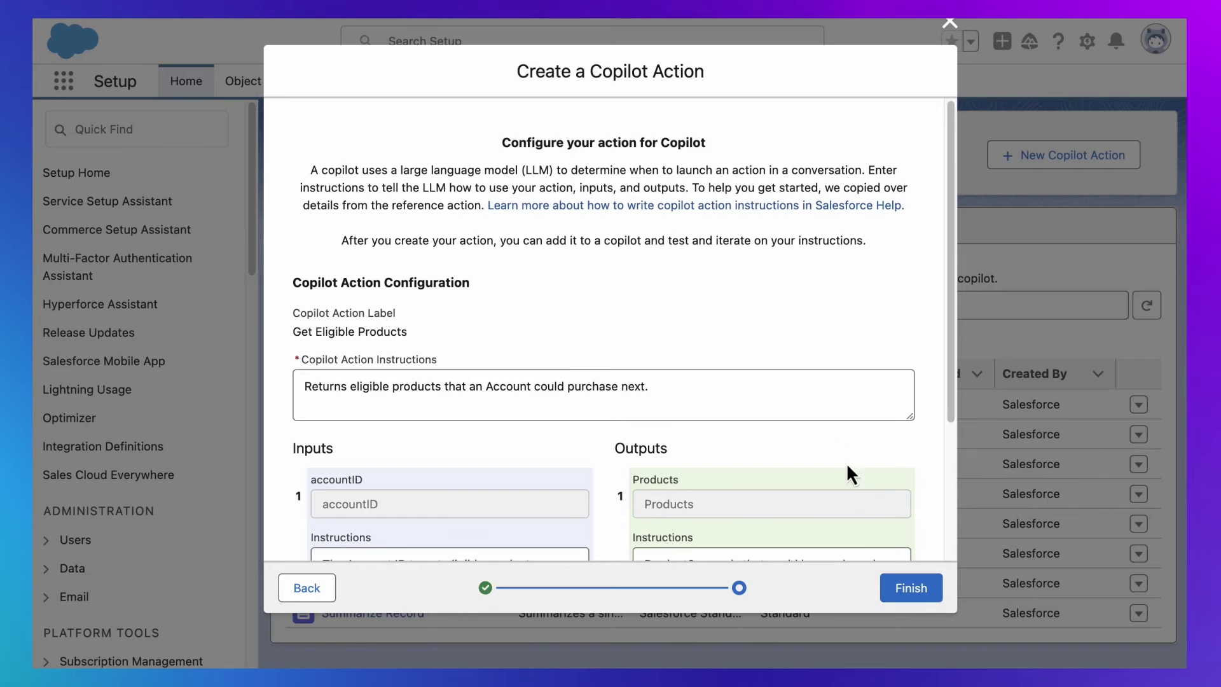
left_click(806, 390)
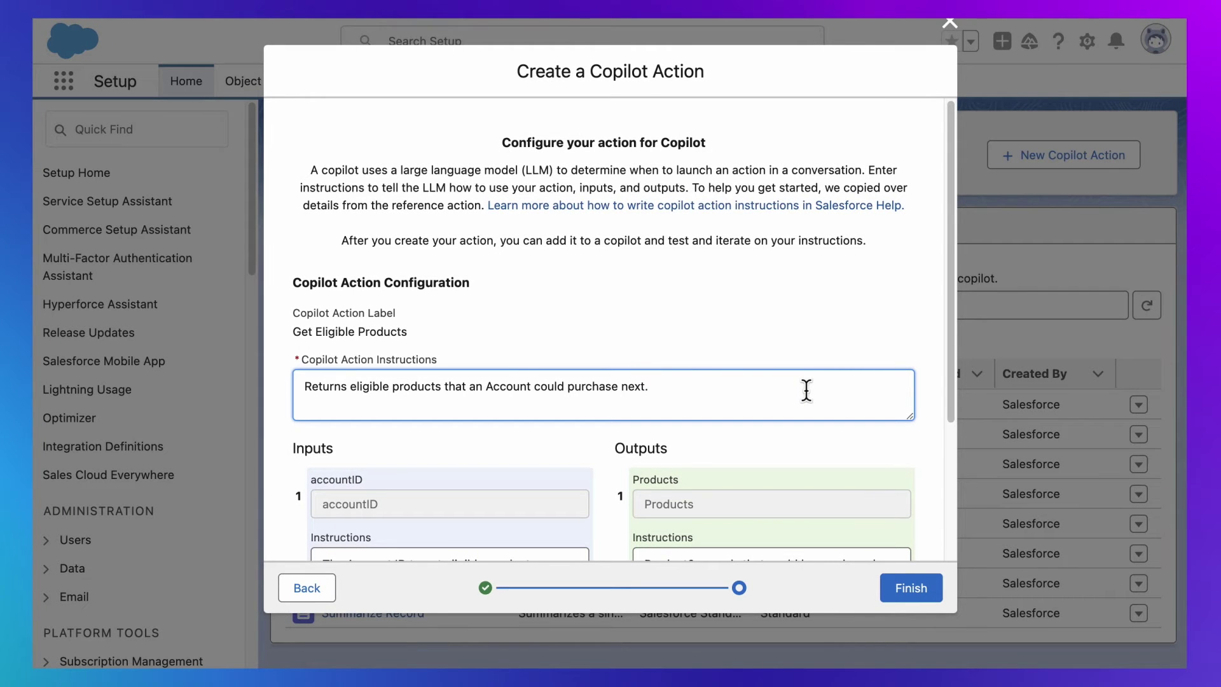
left_click(913, 596)
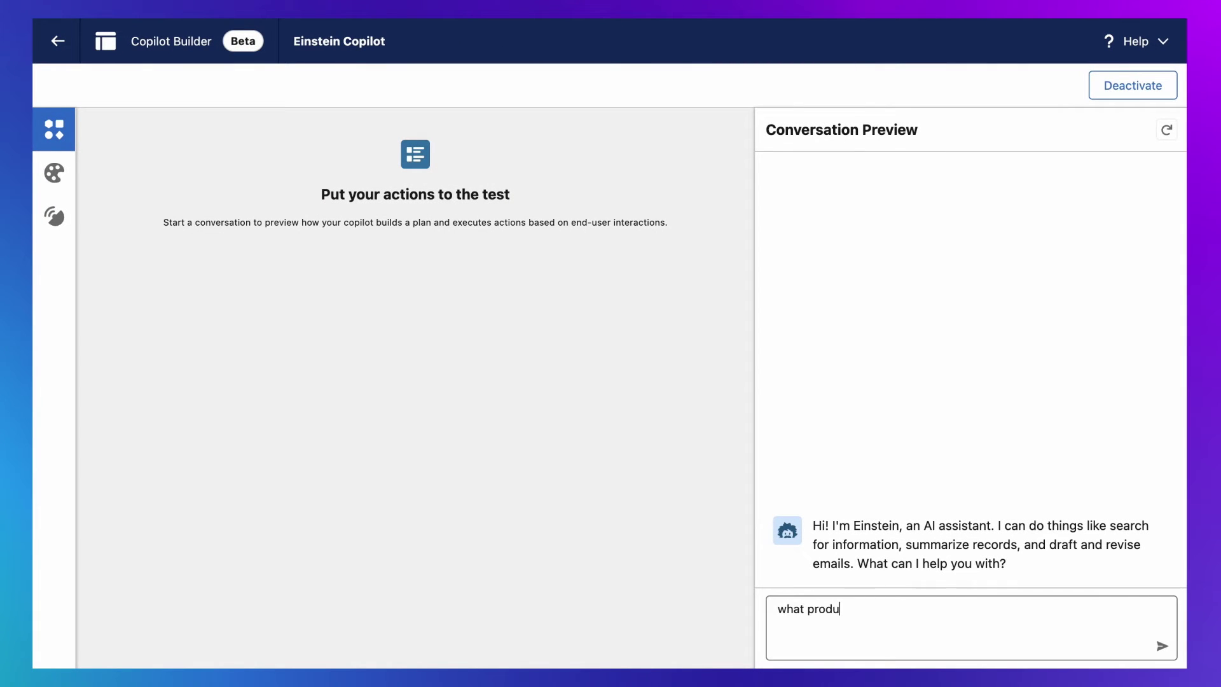
Ask the Conversation Preview "what products is acme eligible to purchase?".
type("cts is acme eligible to purchase?")
key("Return")
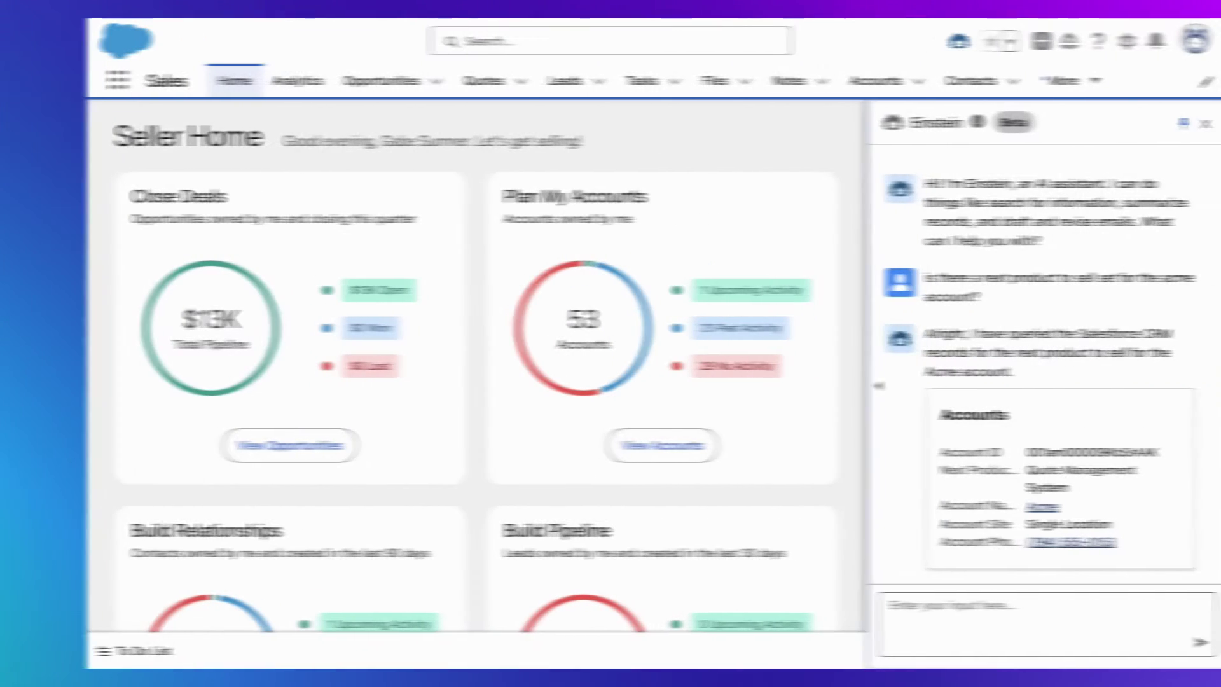
Ask Einstein in the Sales app "what products is acme eligible to purchase?".
type("what products is acme eligible to purchas")
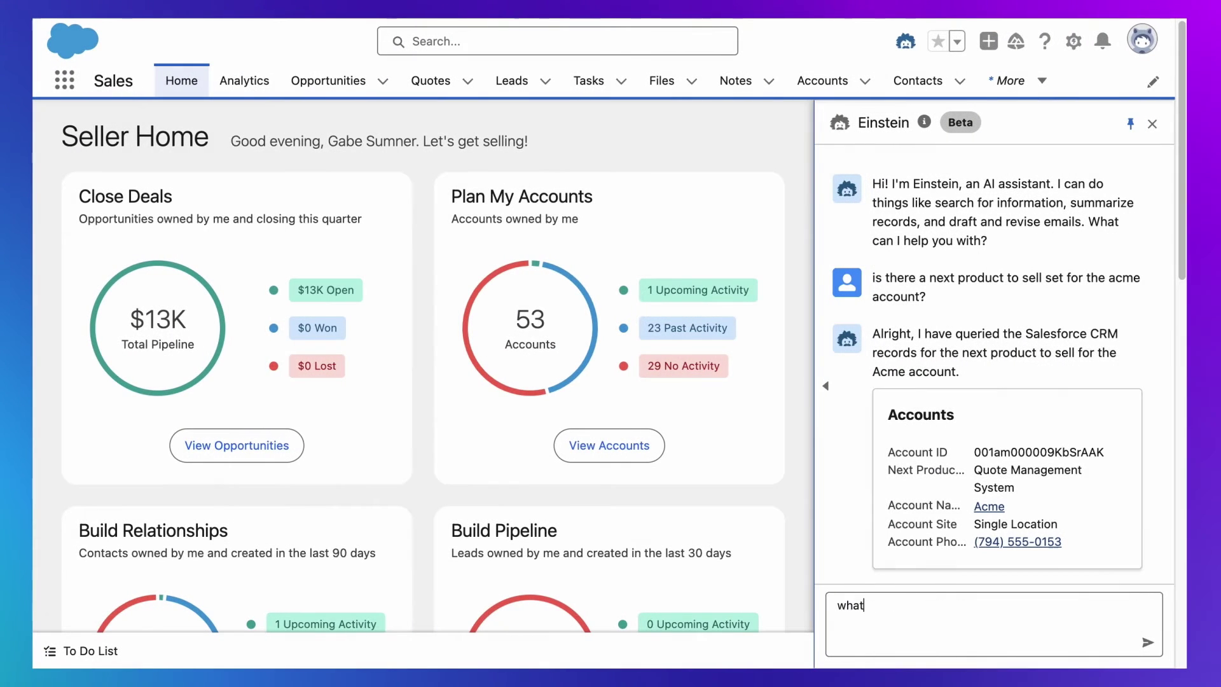
type("e?")
key("Return")
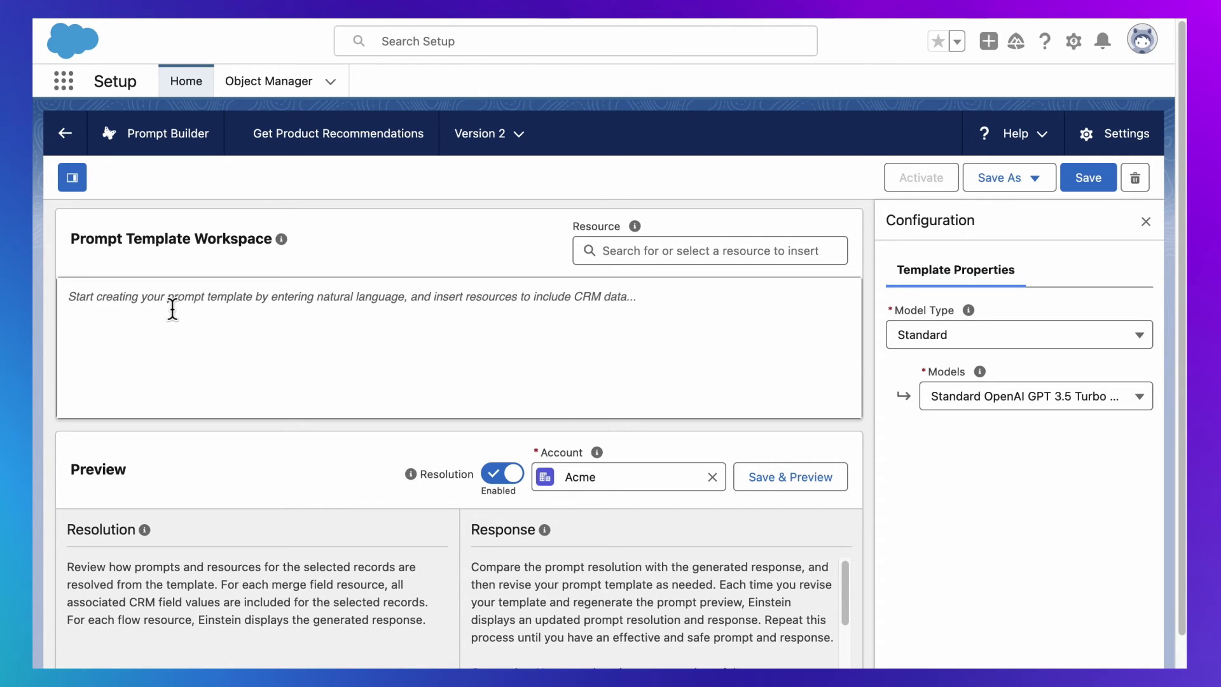
Save and preview the prompt "Recommend products for the acme account", leaving the model unchanged.
type("Recommend products for the acme account")
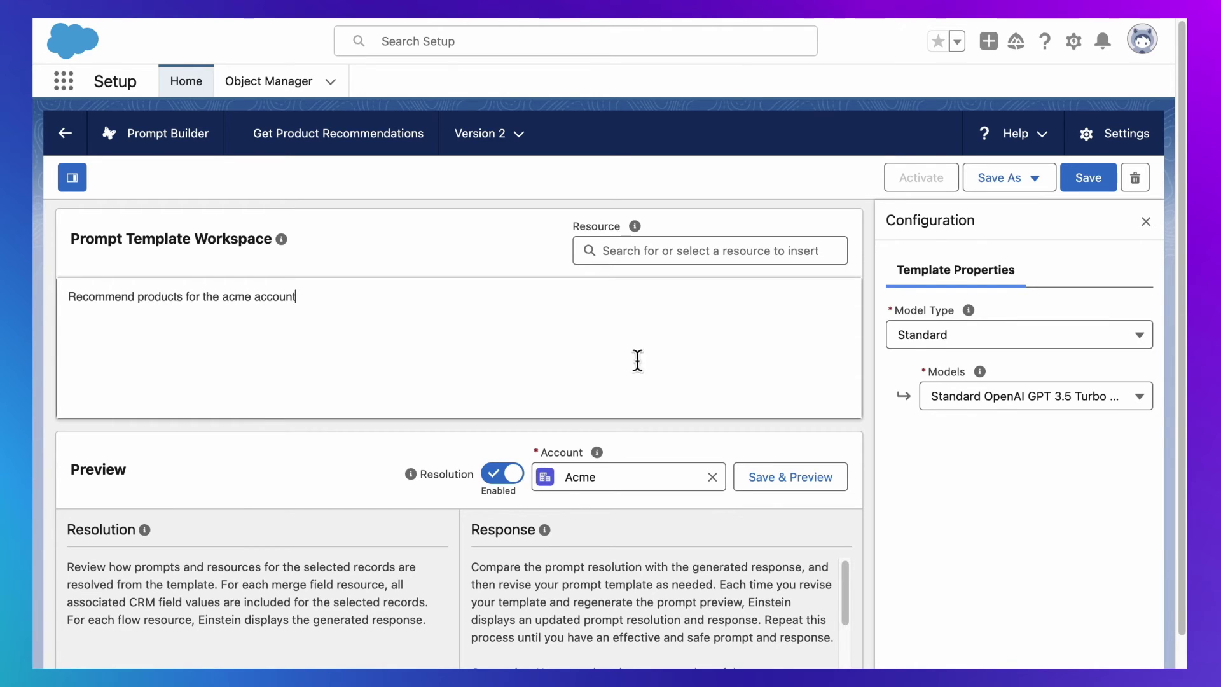
left_click(789, 484)
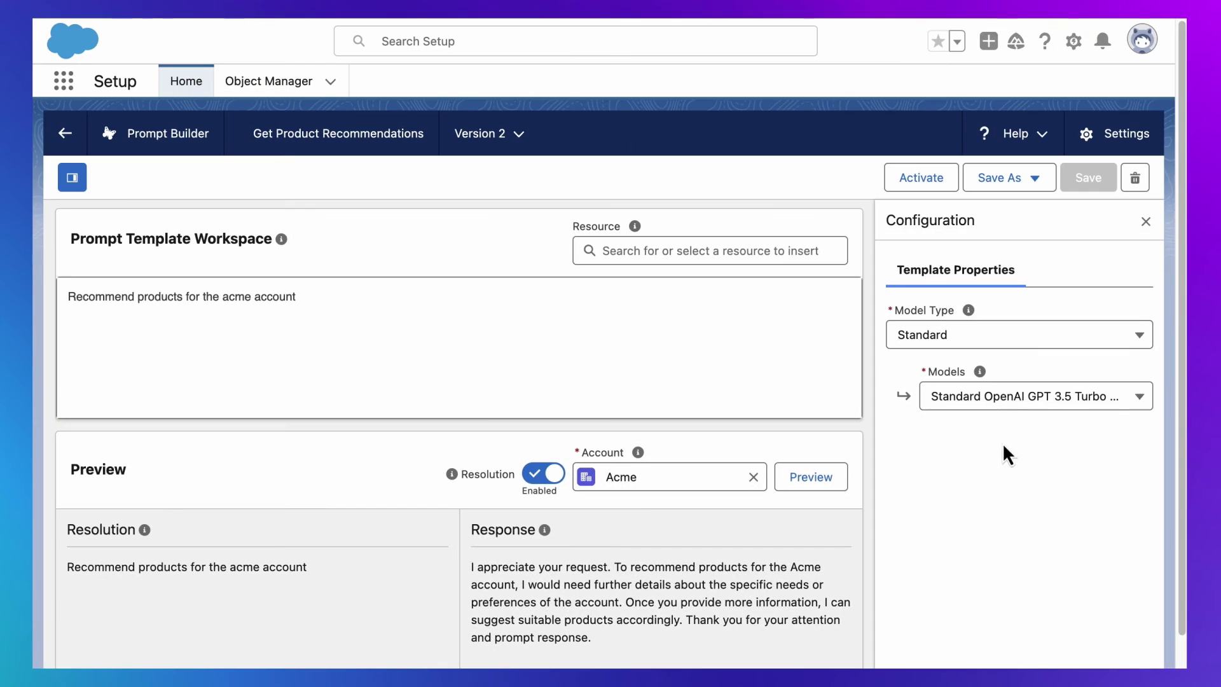
left_click(1009, 400)
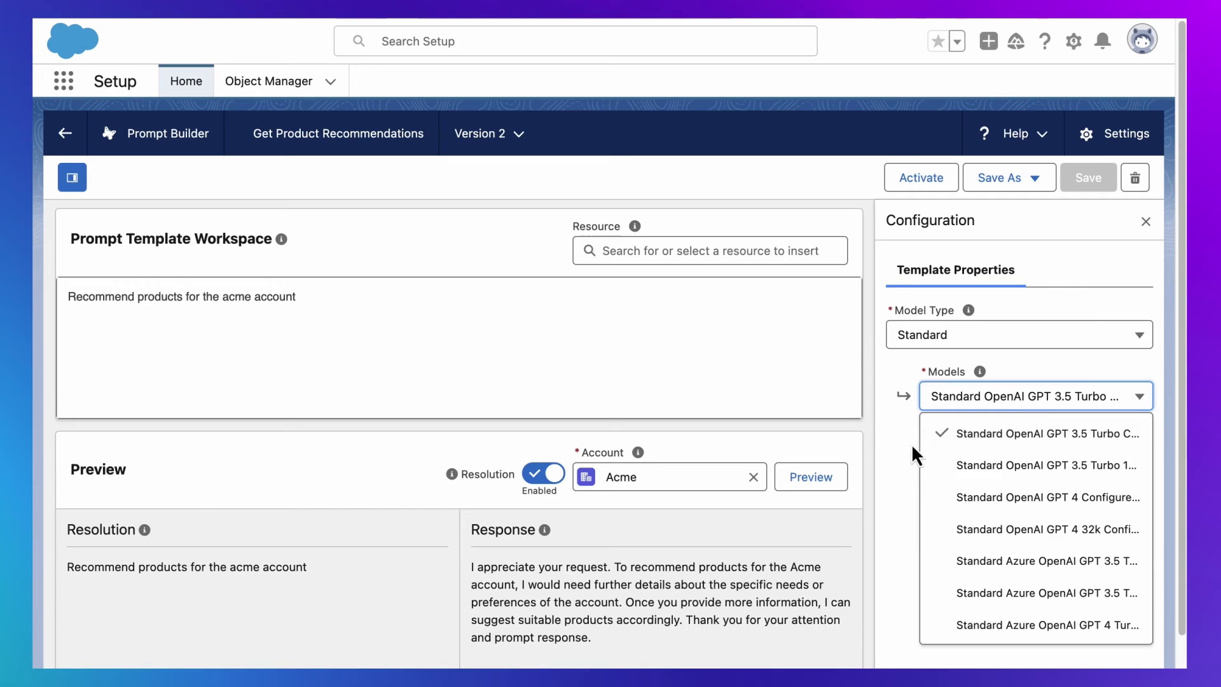
left_click(907, 447)
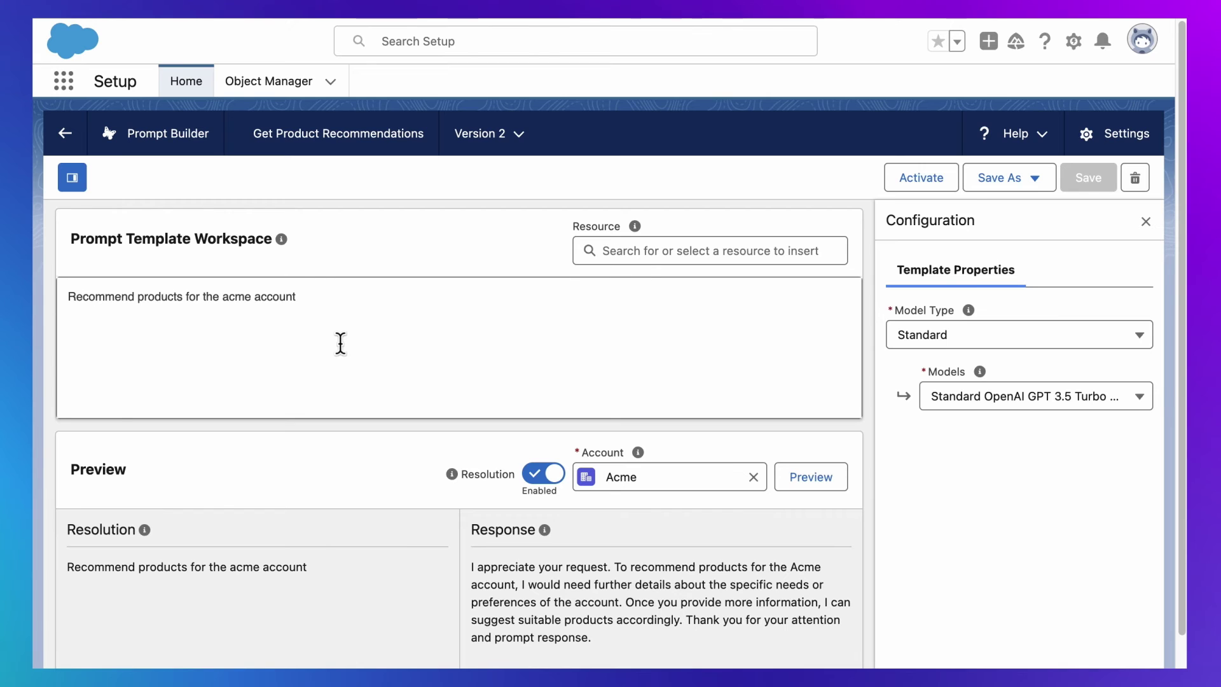
key("super+a")
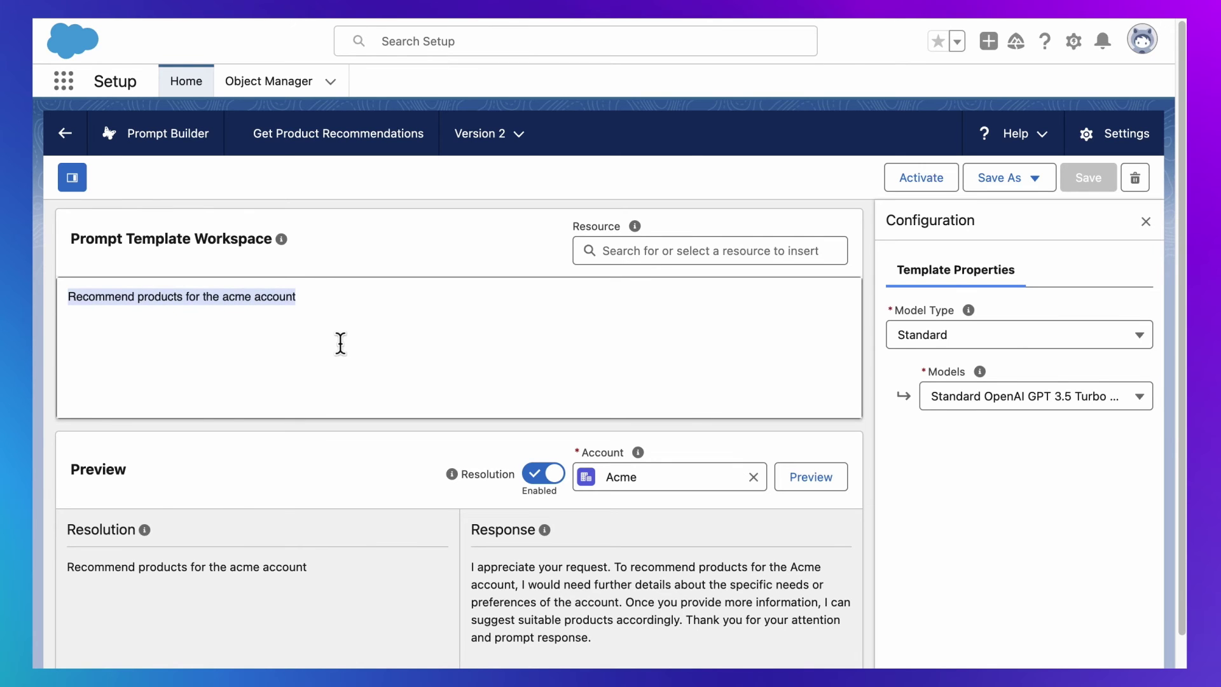
Replace the prompt with the grounded version (account fields, eligible-products flow, example) and preview it.
key("super+v")
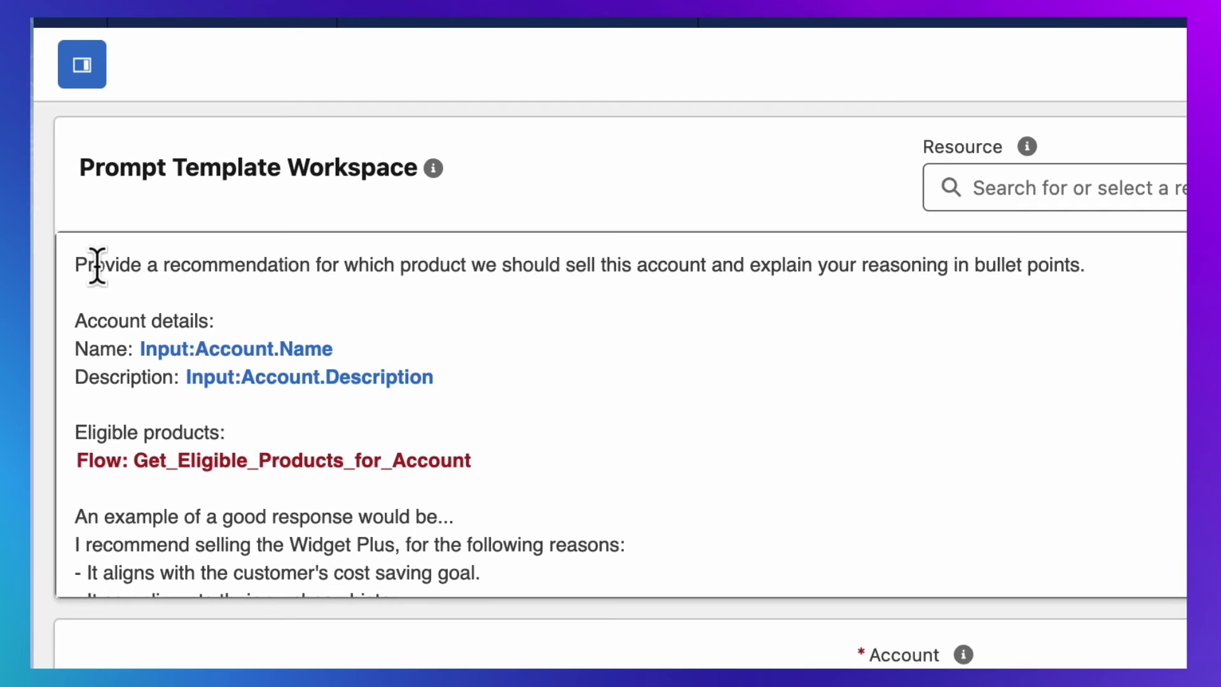
left_click_drag(70, 297, 655, 305)
left_click_drag(1061, 282, 1121, 282)
left_click_drag(509, 379, 54, 321)
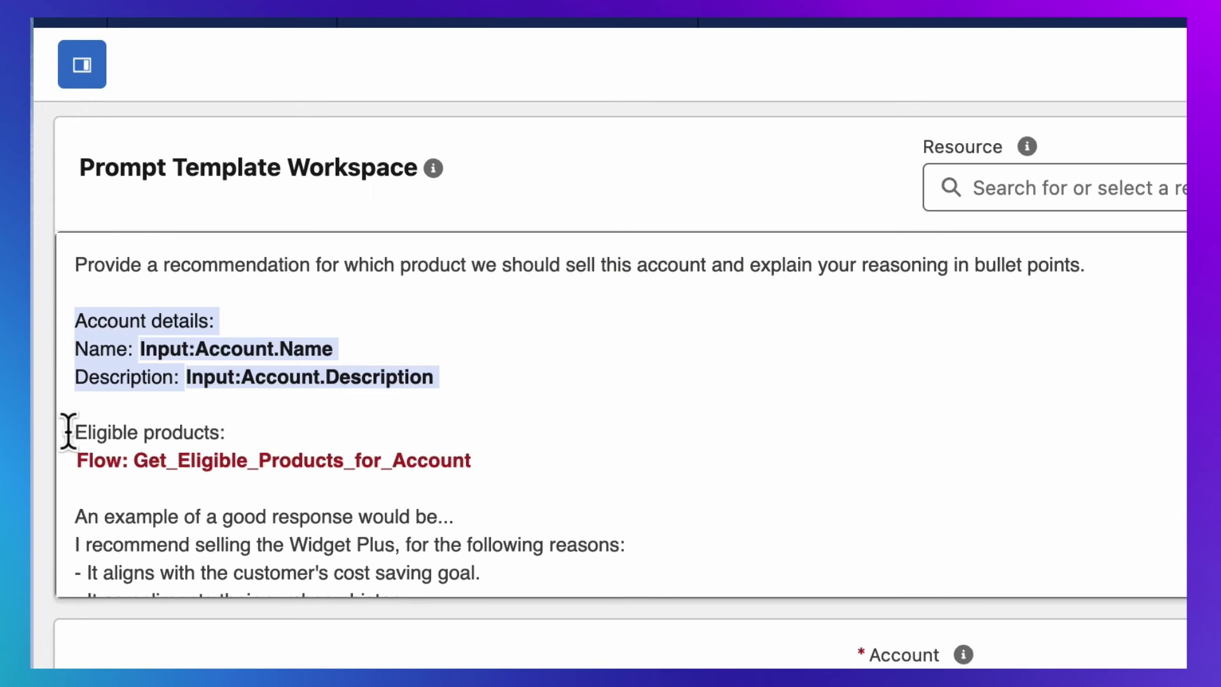
left_click_drag(67, 429, 598, 481)
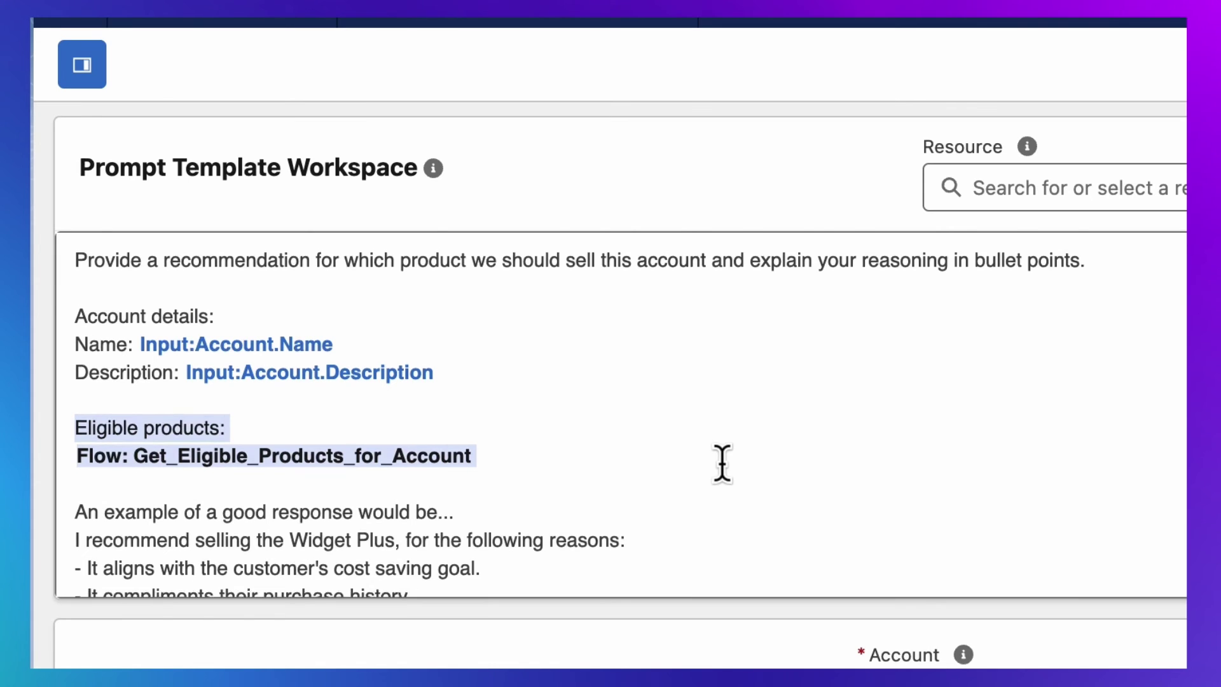
scroll(722, 464, "down", 1)
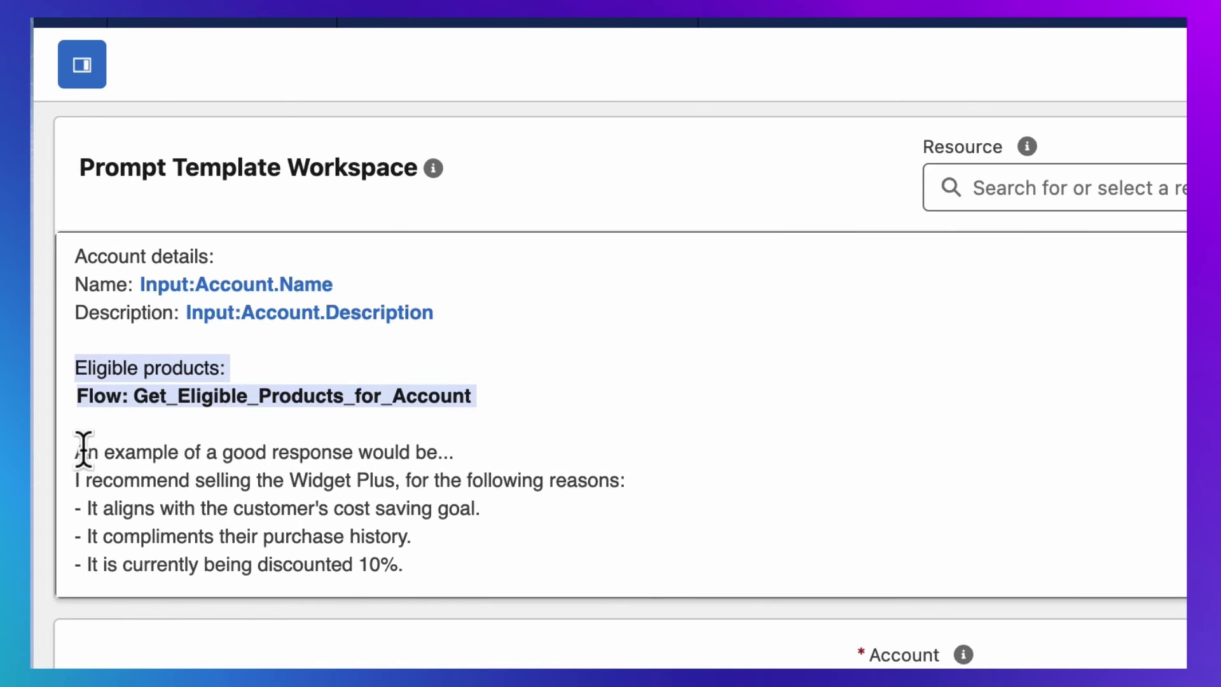
left_click_drag(75, 450, 594, 555)
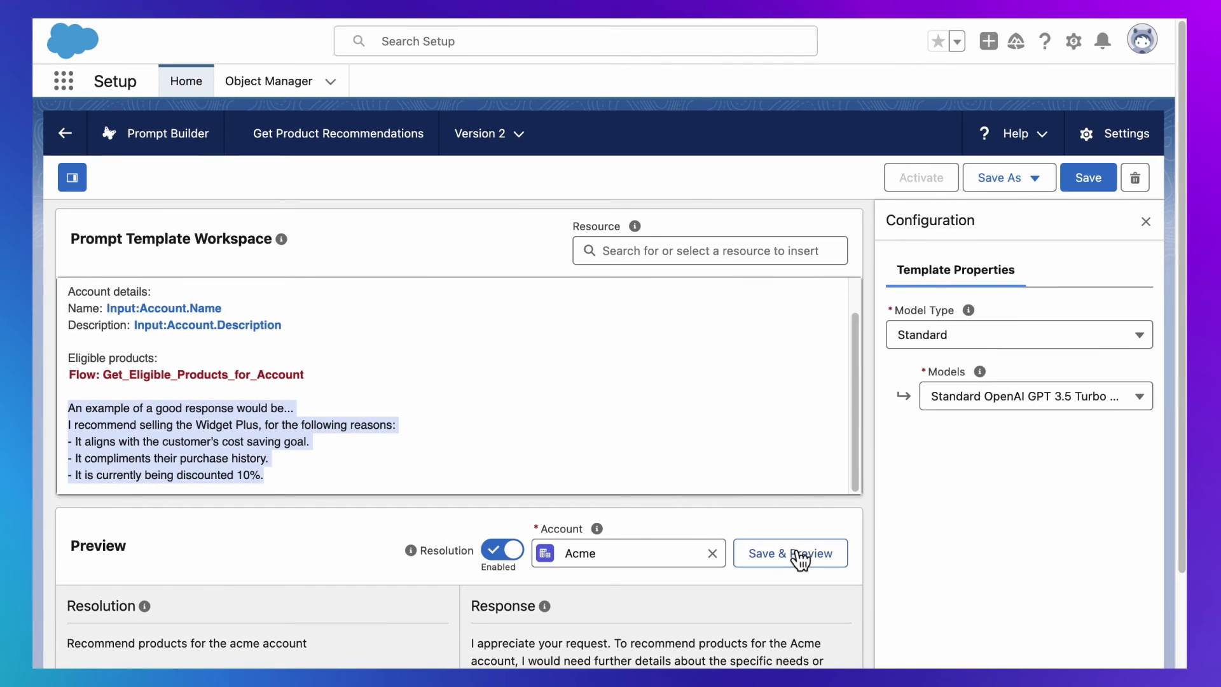
left_click(1125, 645)
scroll(795, 551, "down", 2)
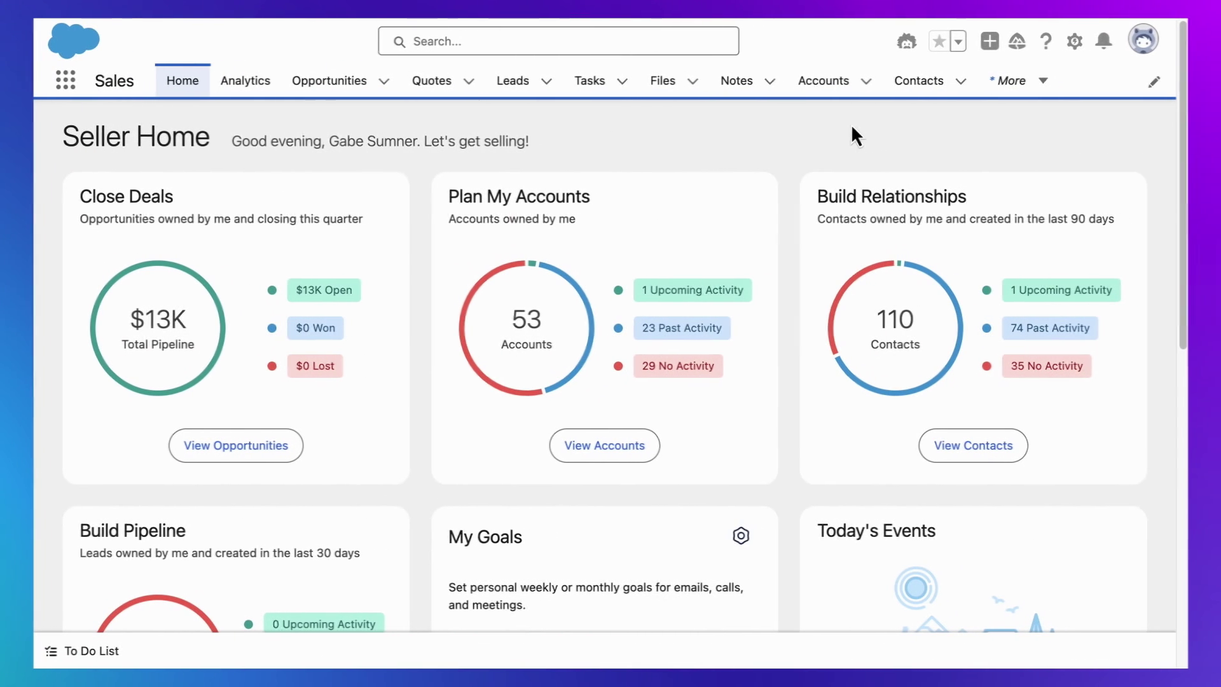
Ask Einstein whether a next product to sell is set for the Acme account.
left_click(906, 42)
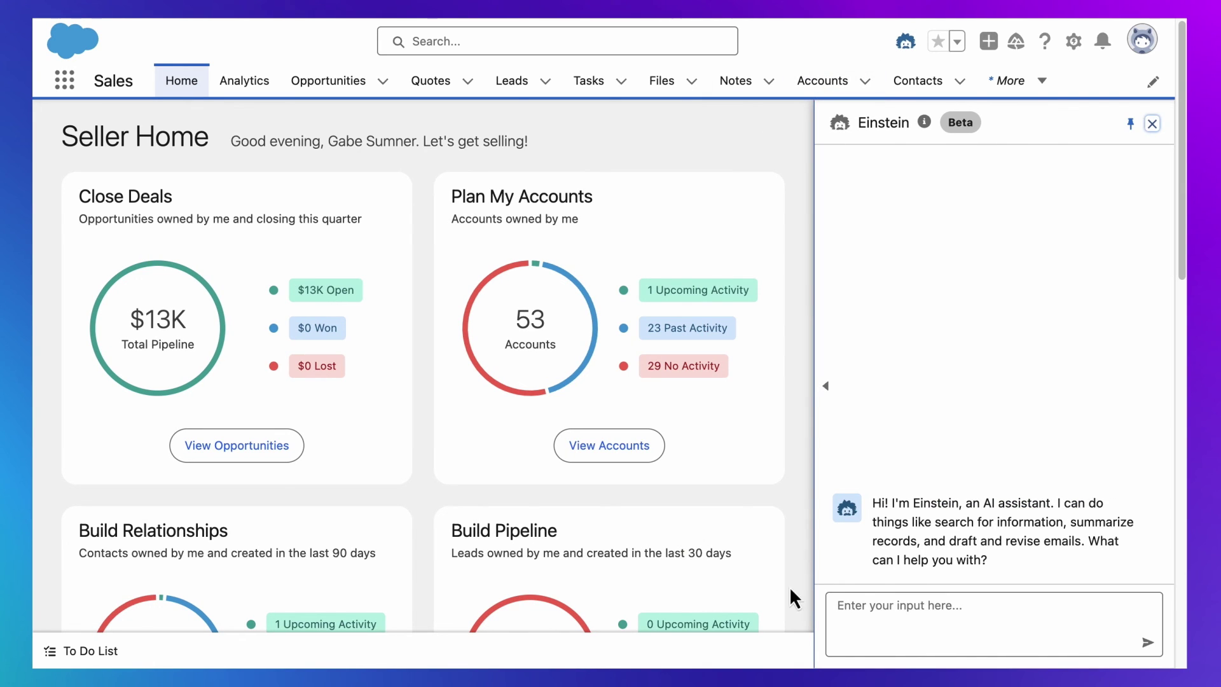
left_click(846, 609)
type("is there a next product to sell set for the acme account?")
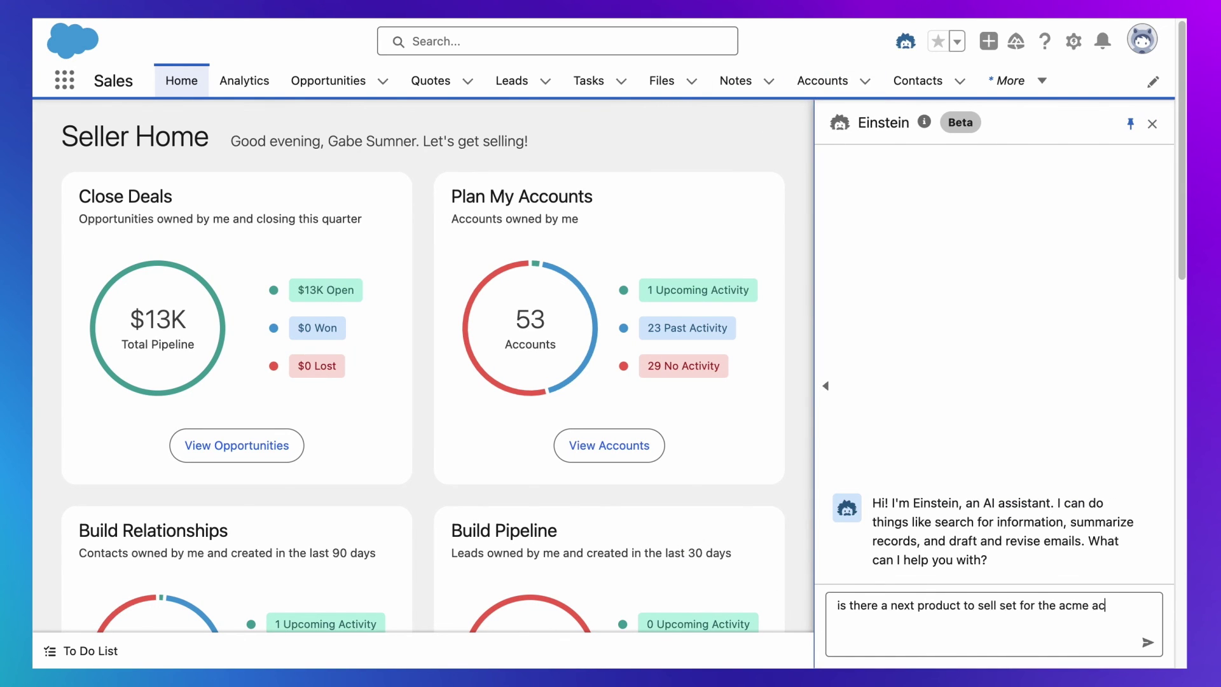
key("Return")
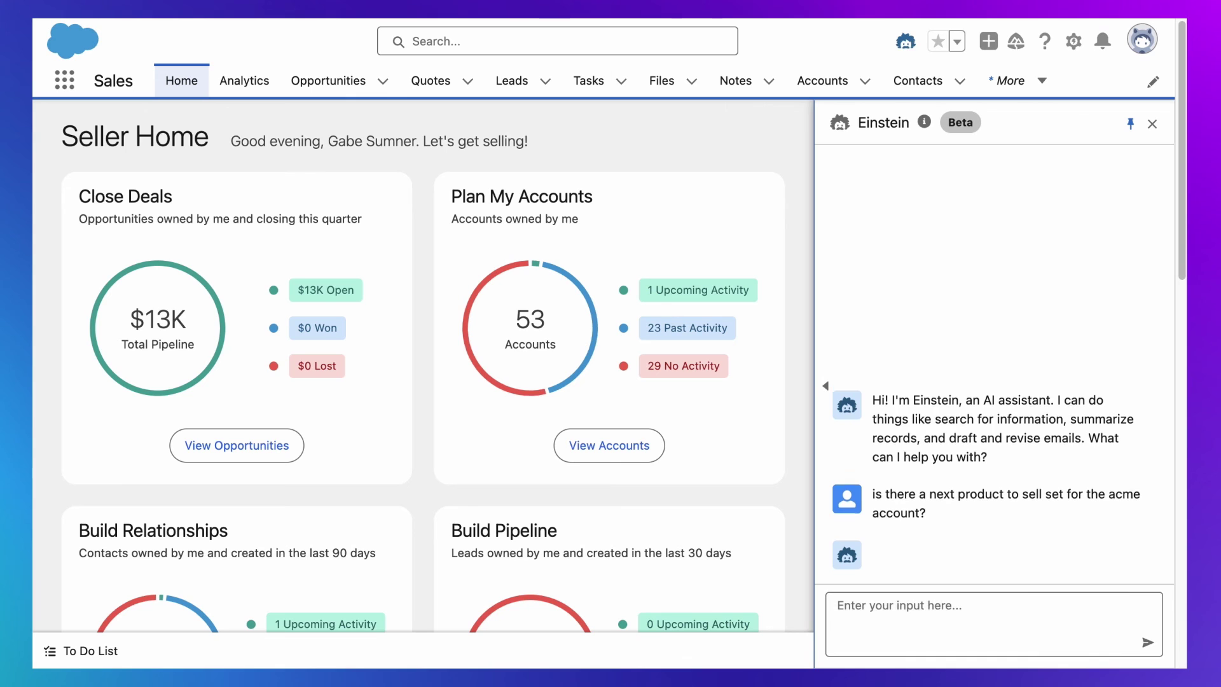
Ask Einstein which products Acme is eligible to purchase, then which to recommend and why.
type("what products is acme eligible to purchase?")
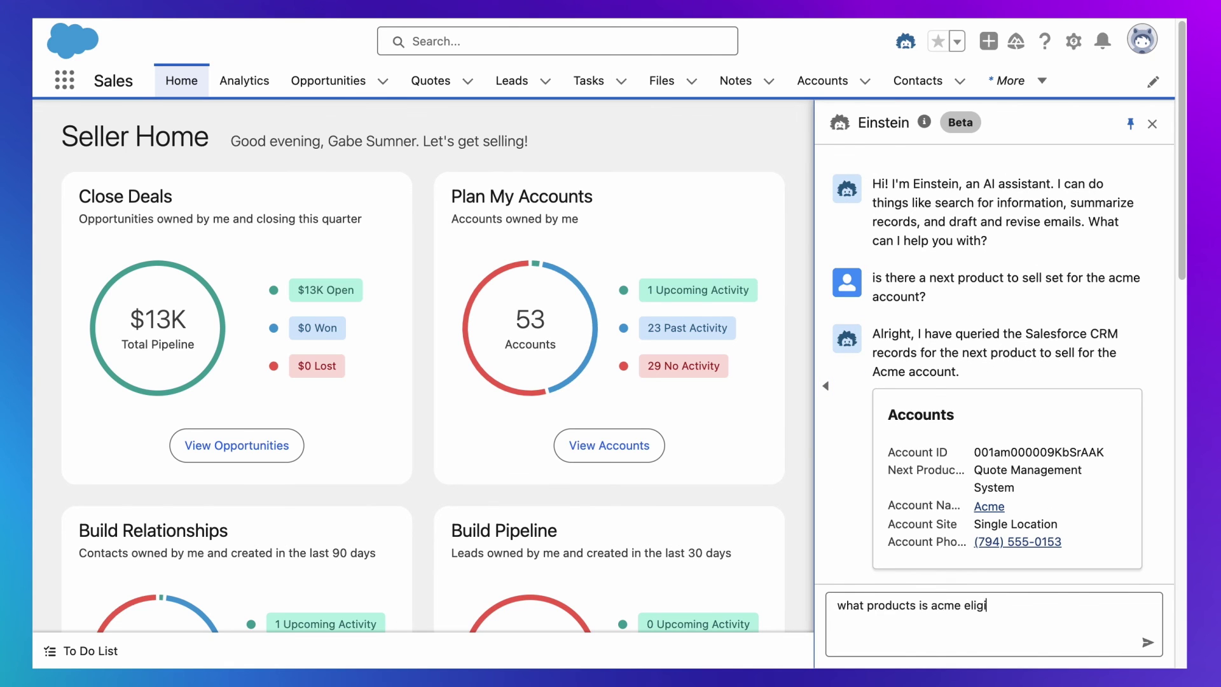
key("Return")
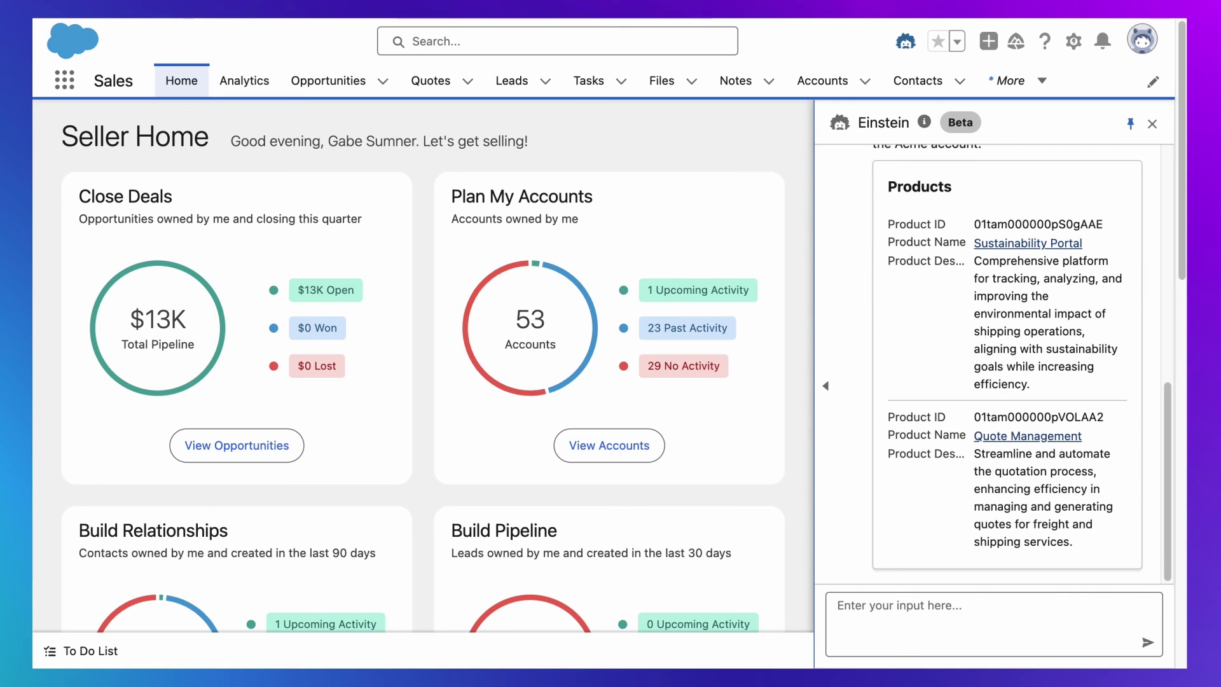
type("what product should I recommend for the acme account, and")
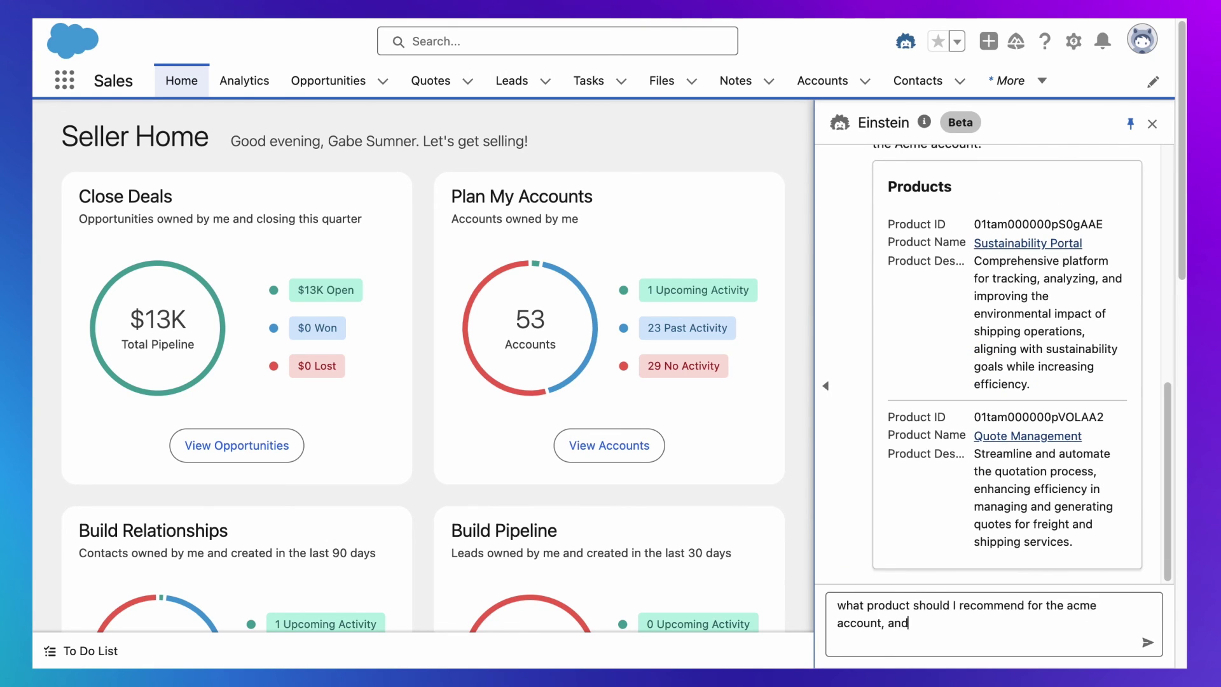
type(" WHY?")
key("Return")
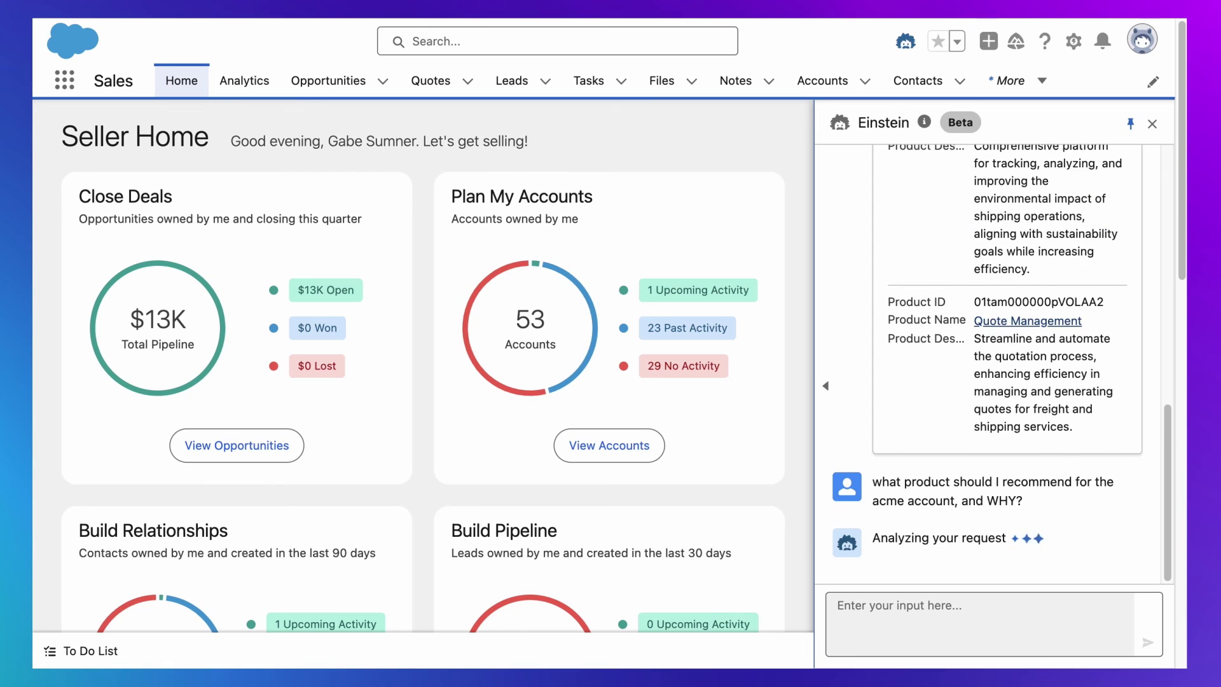